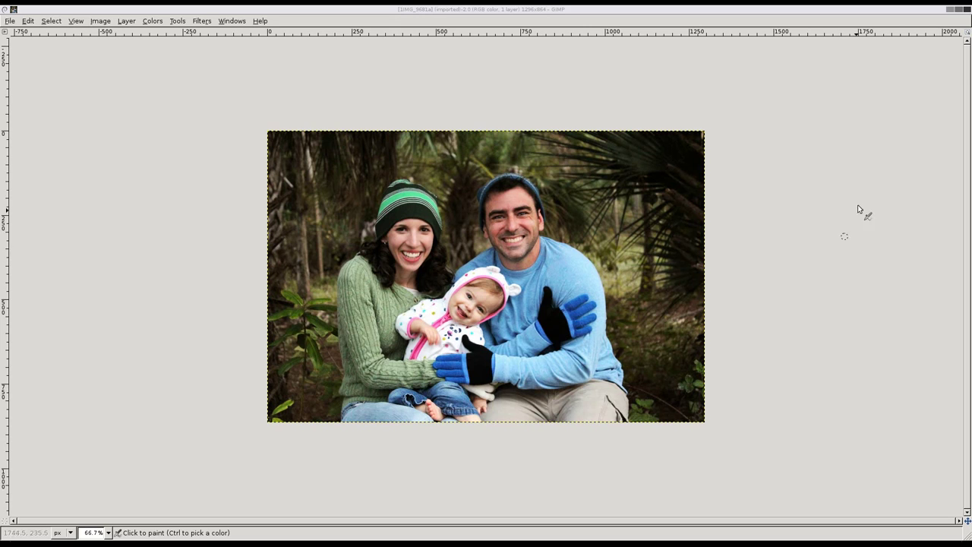
Un-maximize the image window of 1IMG_9681a.JPG so the Toolbox and Layers docks show.
left_click(958, 10)
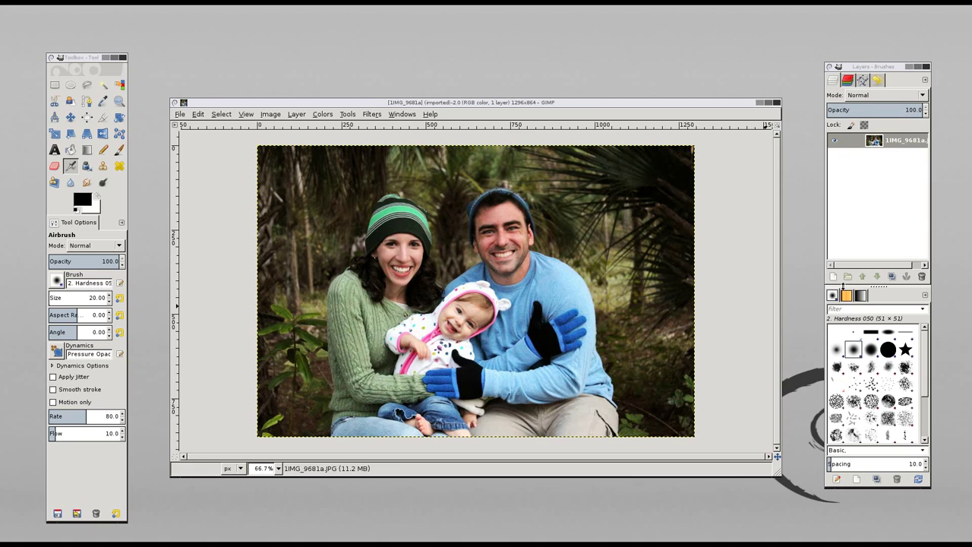
Add a new layer filled with the black foreground colour above the photo.
left_click(833, 276)
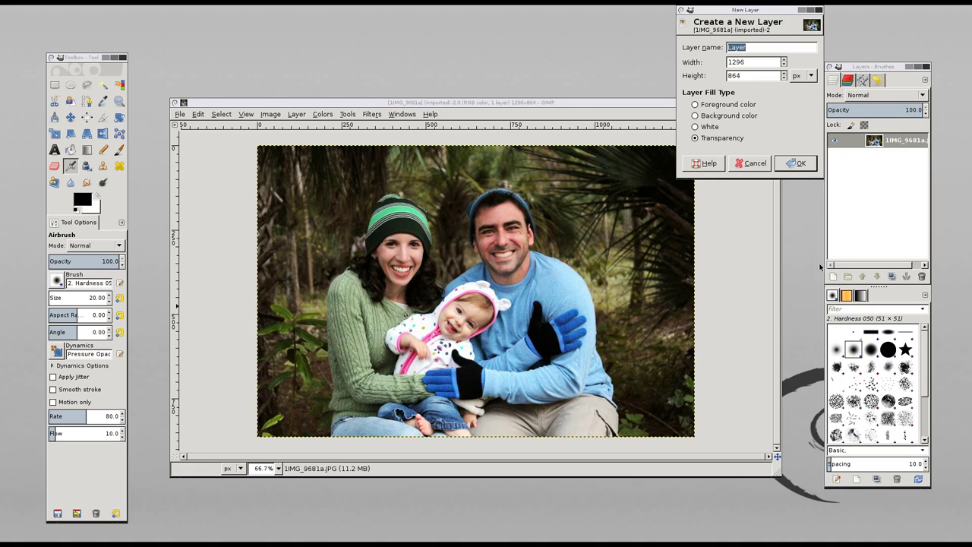
left_click(707, 105)
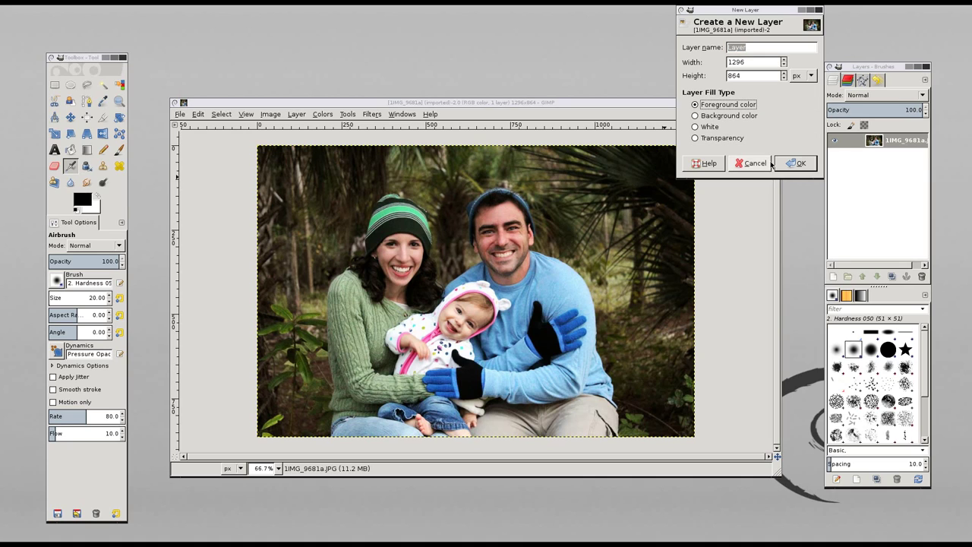
left_click(797, 165)
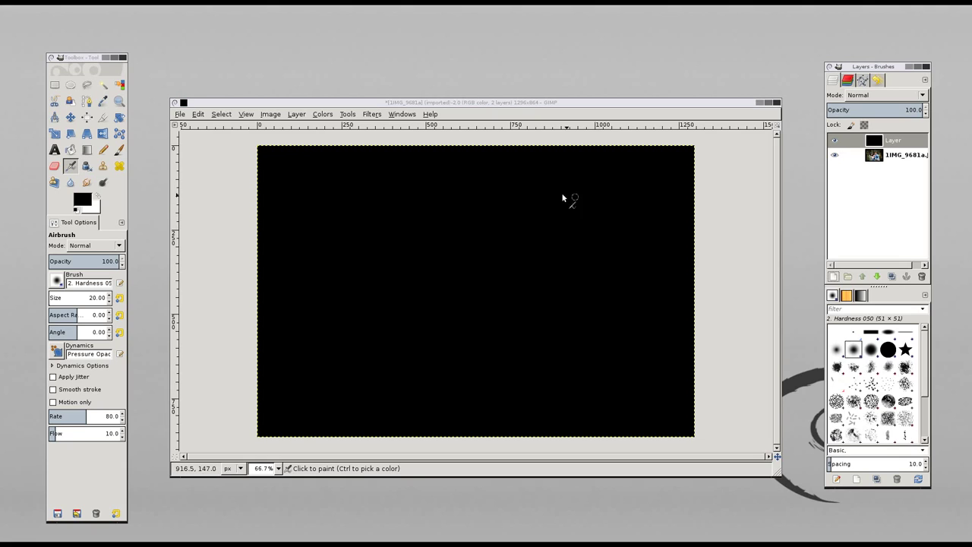
Apply HSV Noise to the black layer with value 134 (holdness 2, hue 3, saturation 10).
left_click(371, 114)
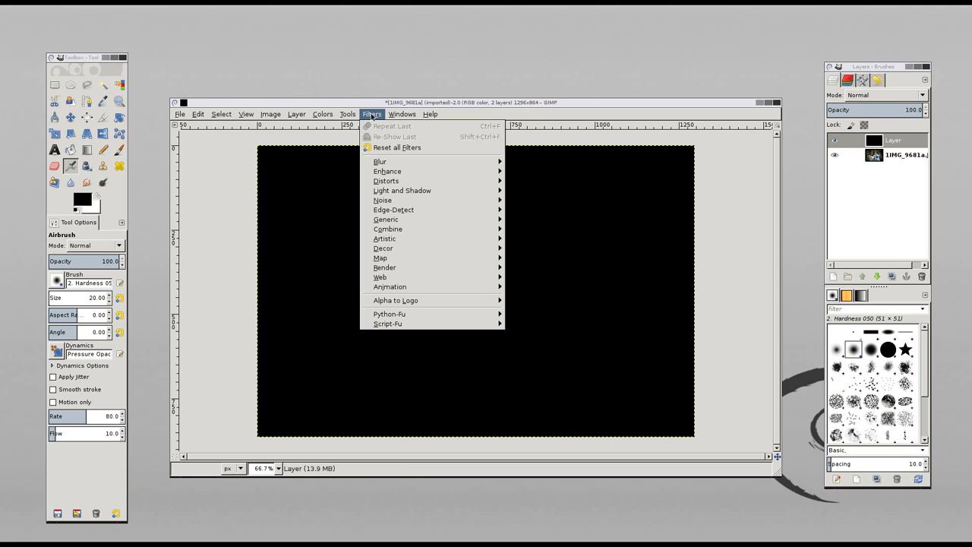
mouse_move(419, 202)
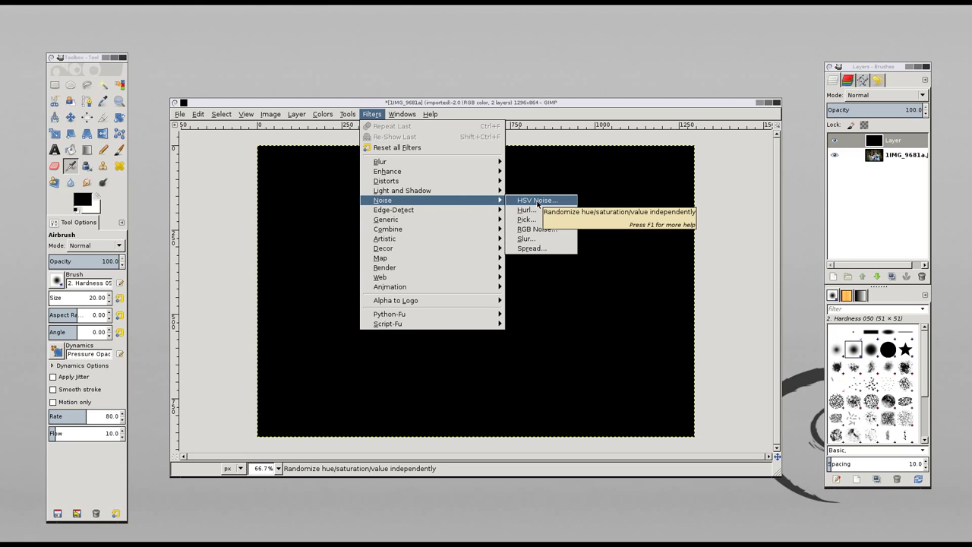
left_click(538, 203)
left_click_drag(83, 9, 475, 171)
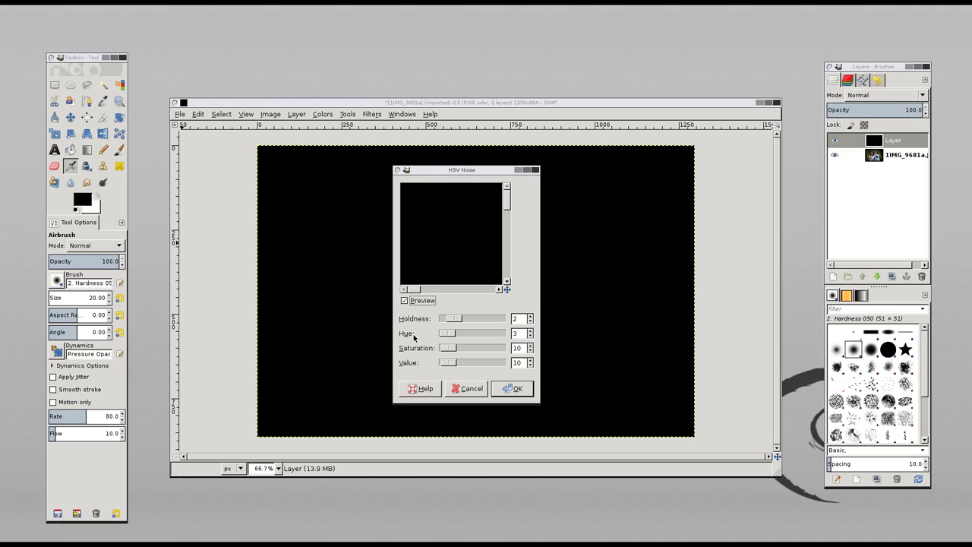
left_click_drag(448, 364, 474, 364)
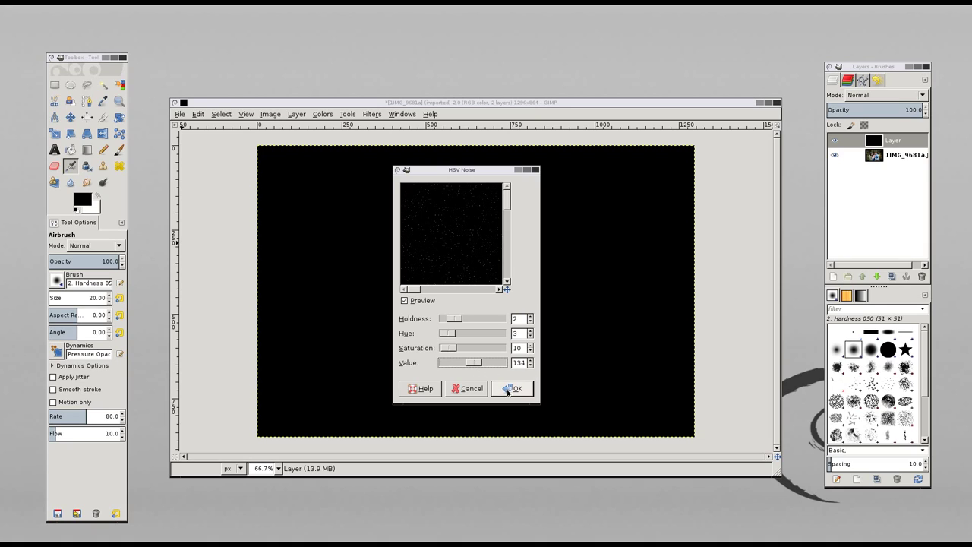
left_click(514, 390)
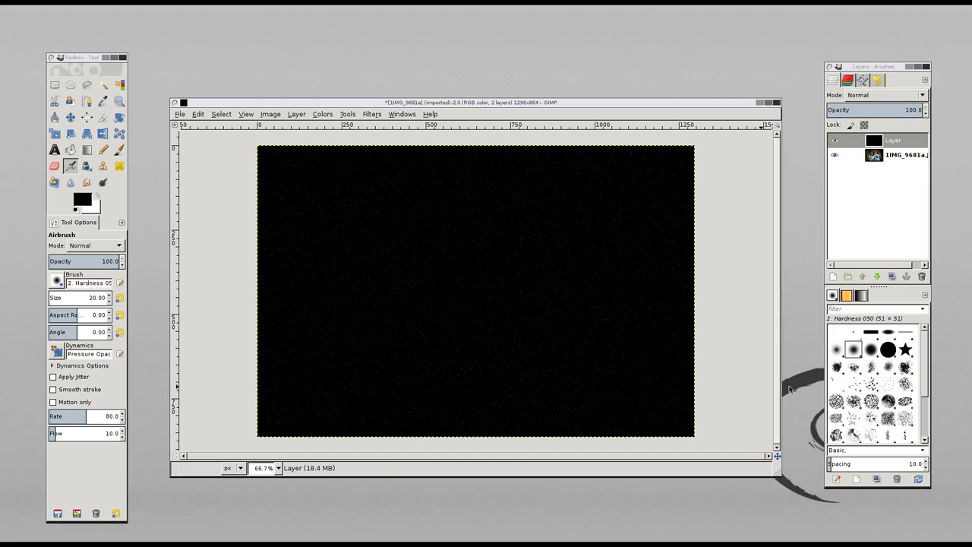
Pick the Bristles 03 brush, then copy and paste a top-left rectangle of the noise.
left_click(889, 385)
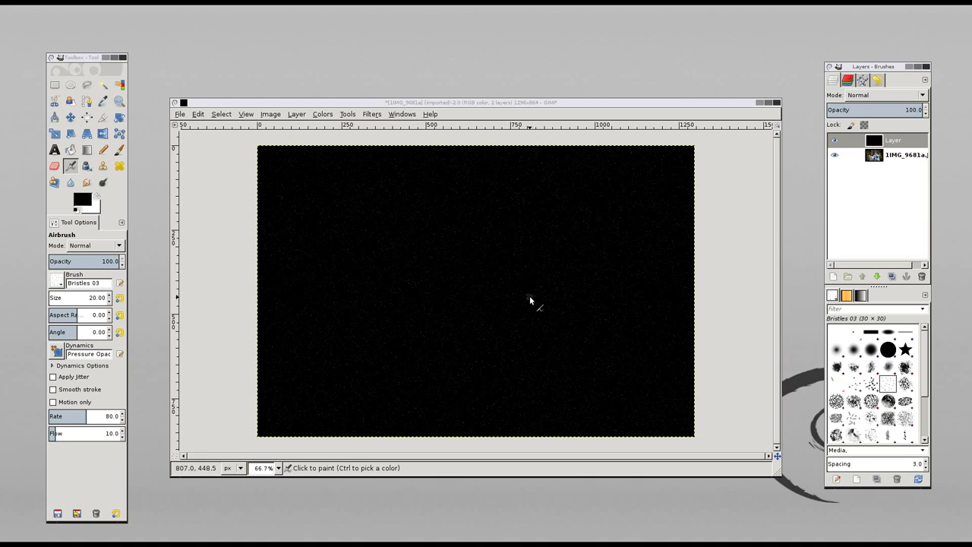
key("r")
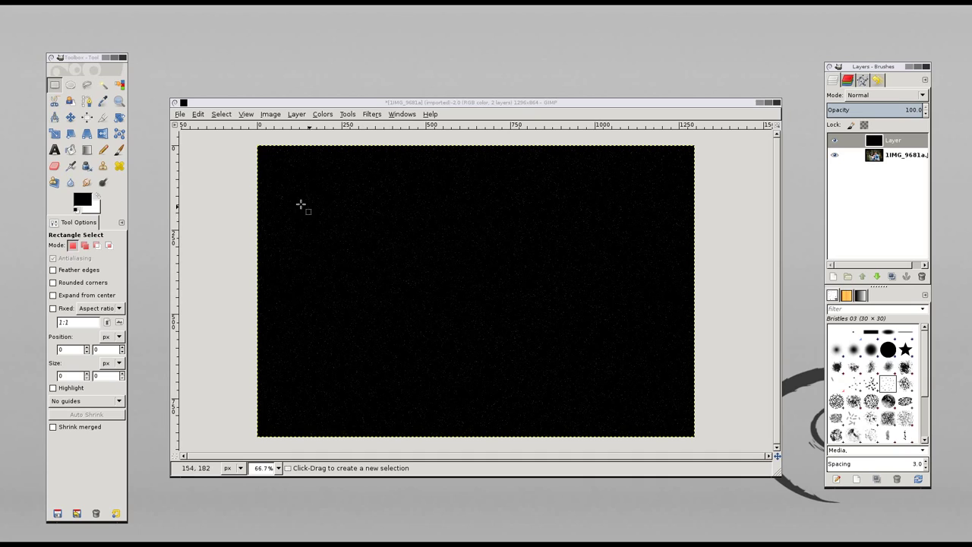
left_click_drag(247, 137, 399, 246)
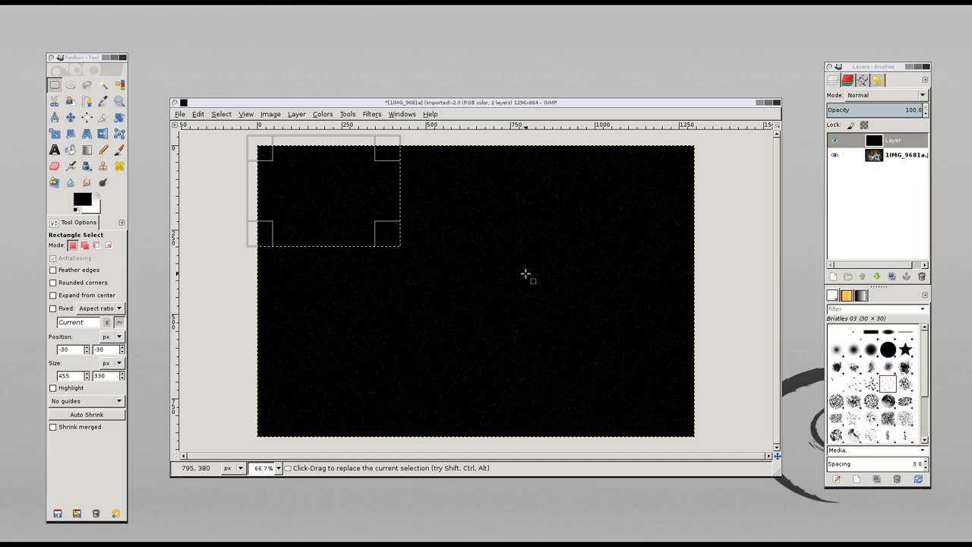
key("ctrl+c")
key("ctrl+v")
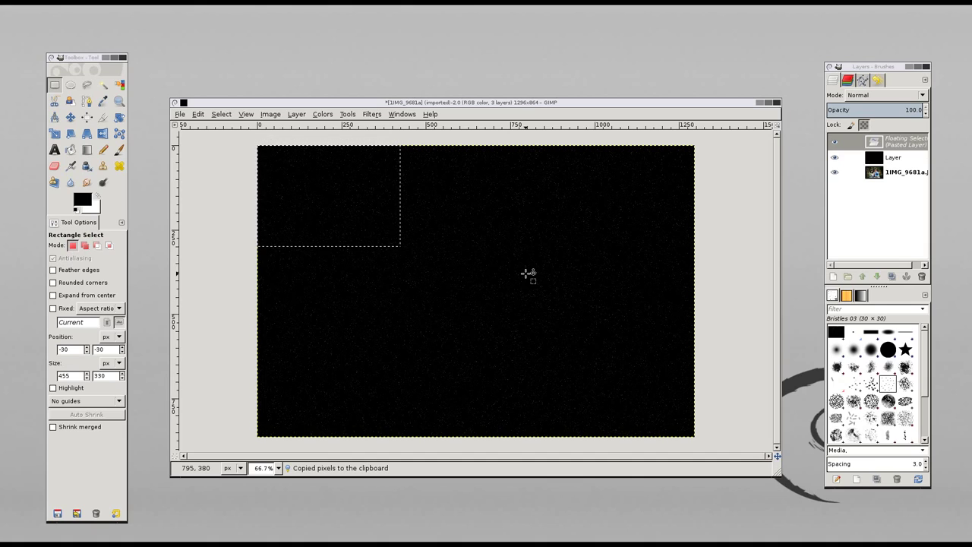
Turn the pasted noise into a new layer and delete the full-size noise layer.
right_click(911, 144)
left_click(880, 167)
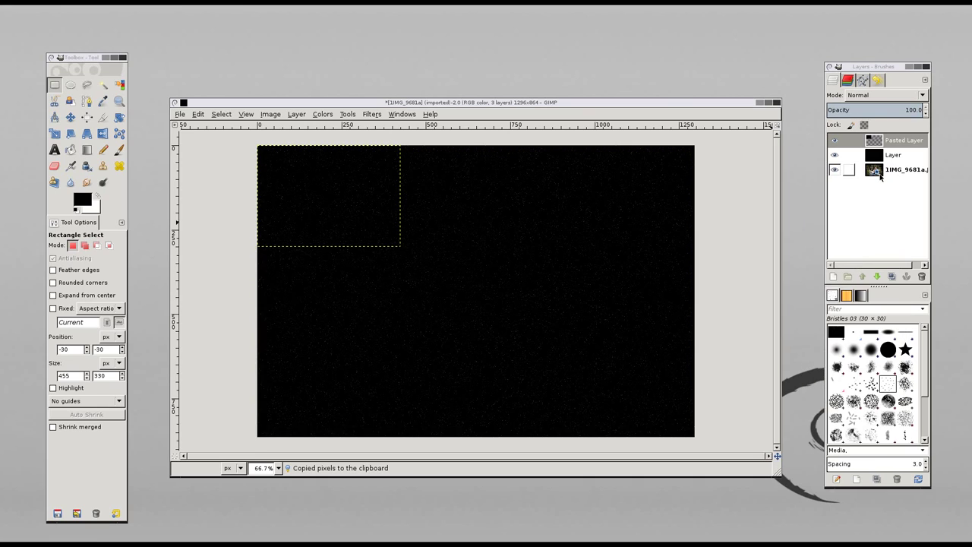
left_click(889, 155)
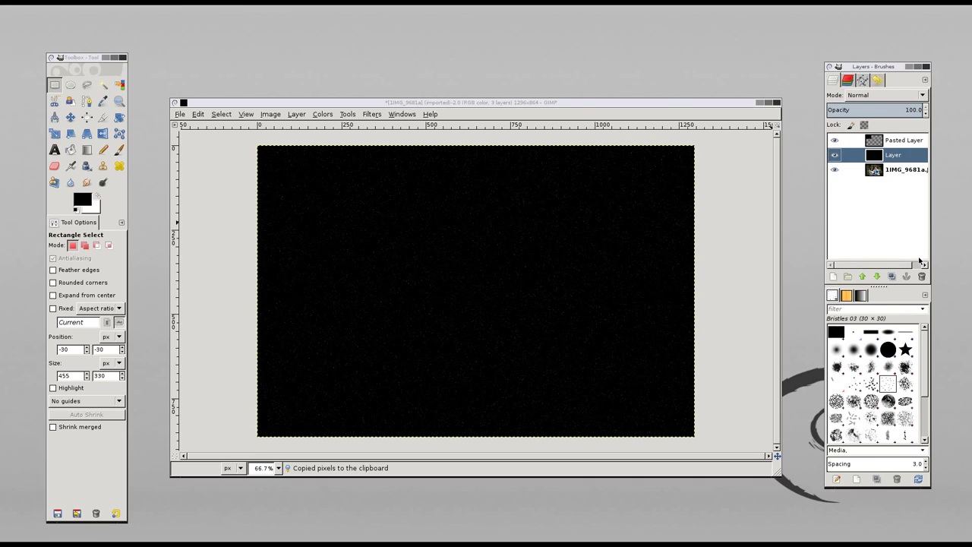
left_click(921, 276)
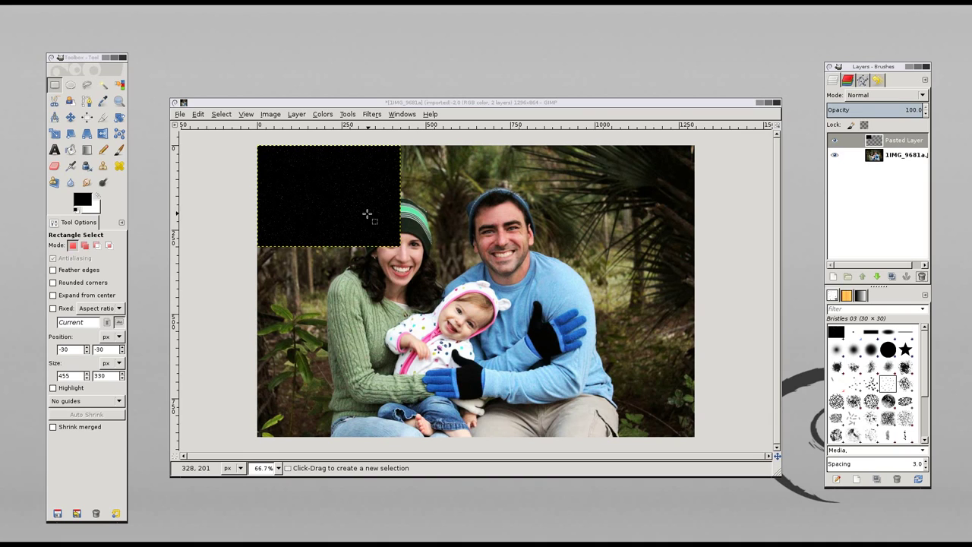
Scale the noise patch to 1457×966 over the whole photo and set its mode to Addition.
key("shift+s")
left_click(365, 216)
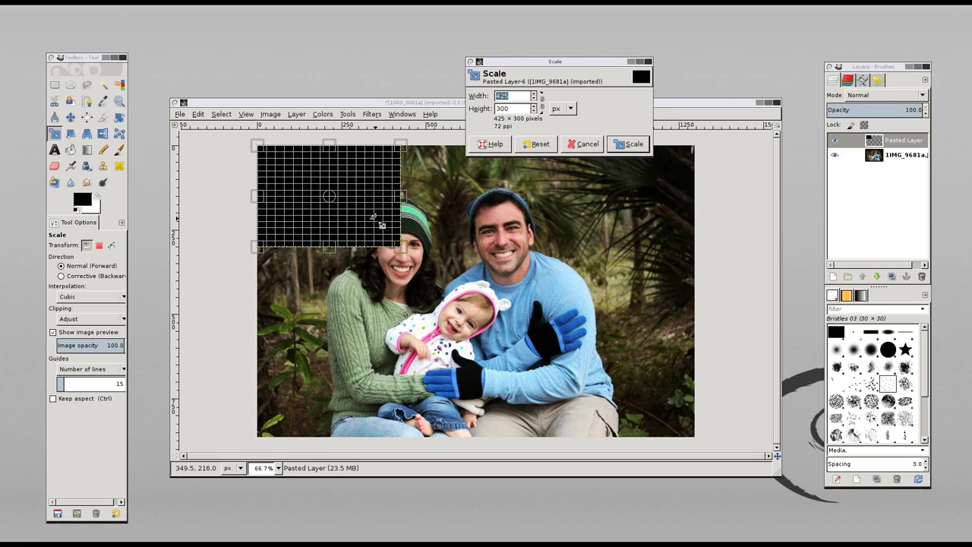
left_click_drag(416, 252, 699, 429)
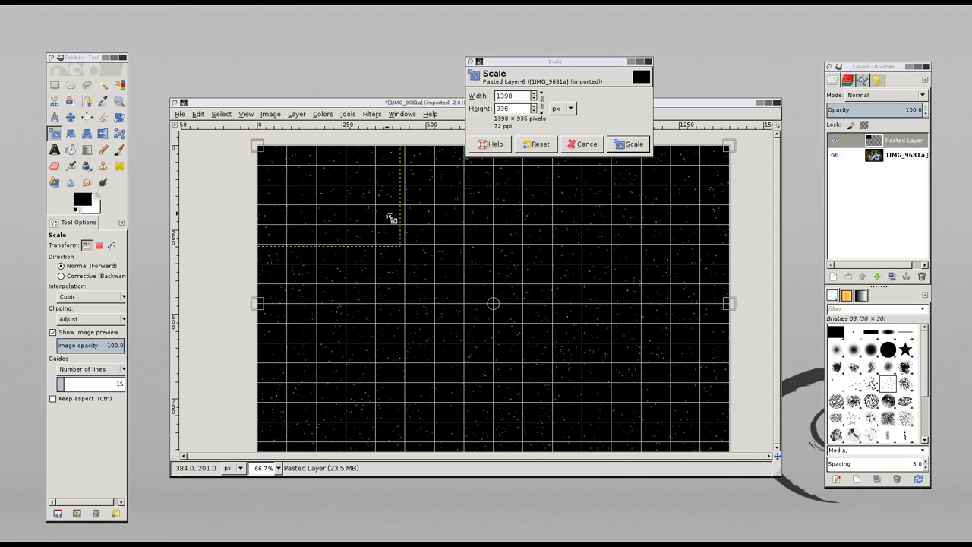
left_click_drag(390, 218, 329, 202)
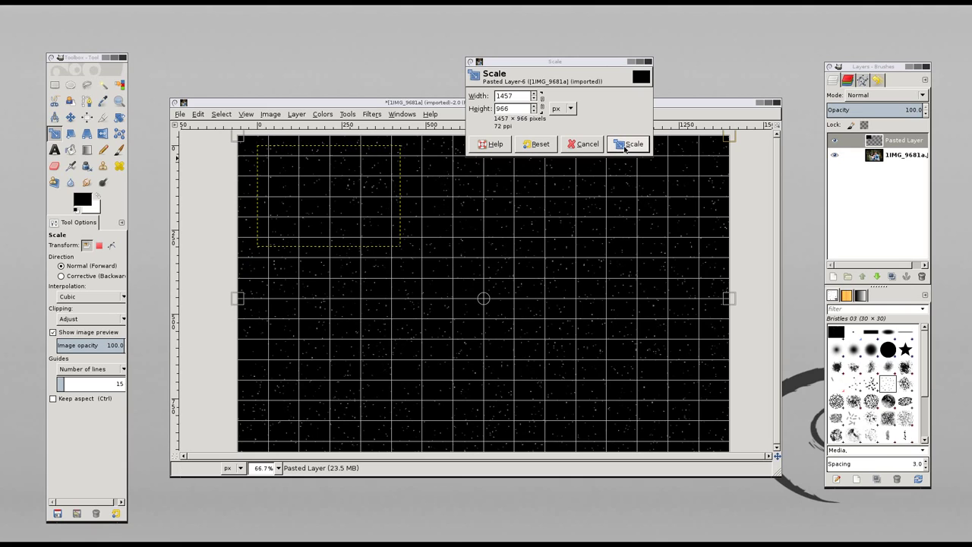
left_click(627, 144)
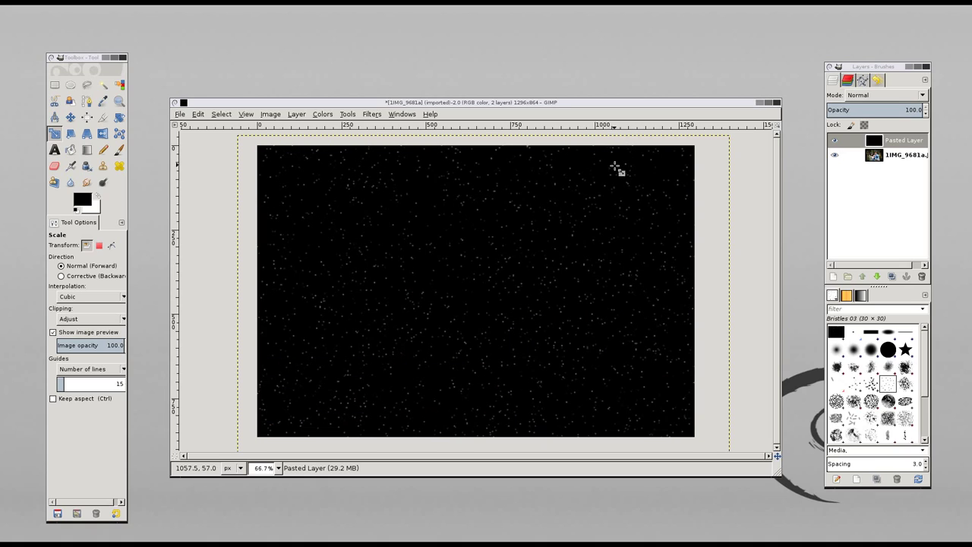
left_click(861, 96)
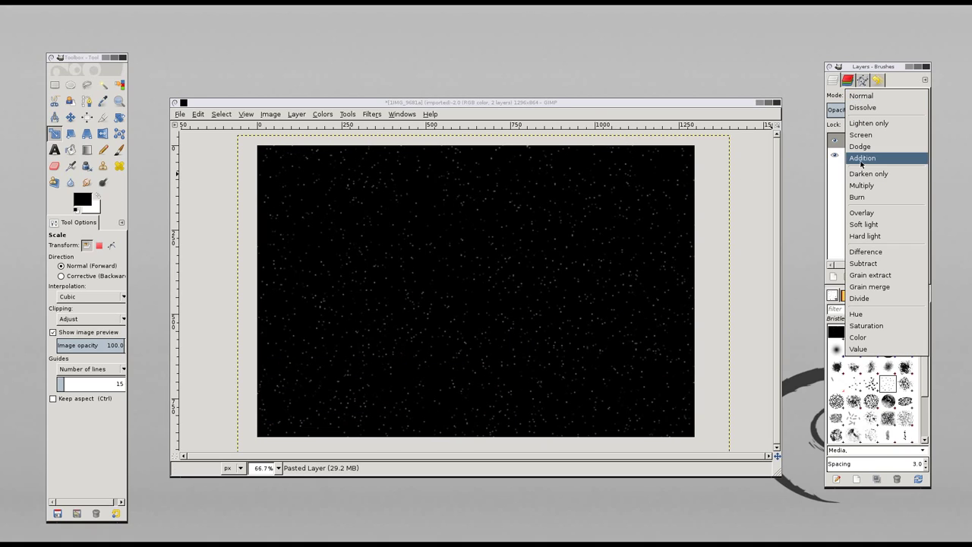
left_click(862, 158)
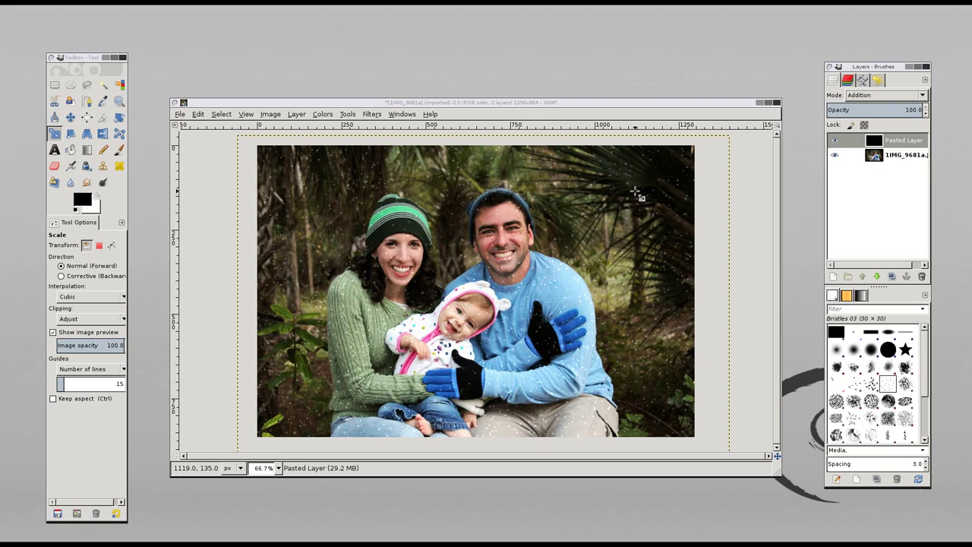
Copy a top-left corner of the snow into its own new layer and start scaling it from 362×242.
key("r")
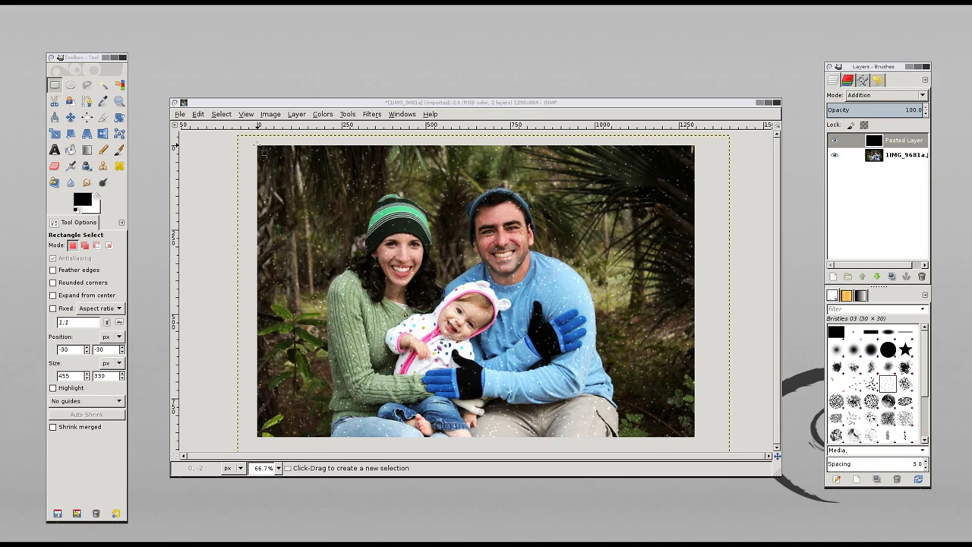
left_click_drag(254, 142, 380, 226)
key("ctrl")
key("ctrl+c")
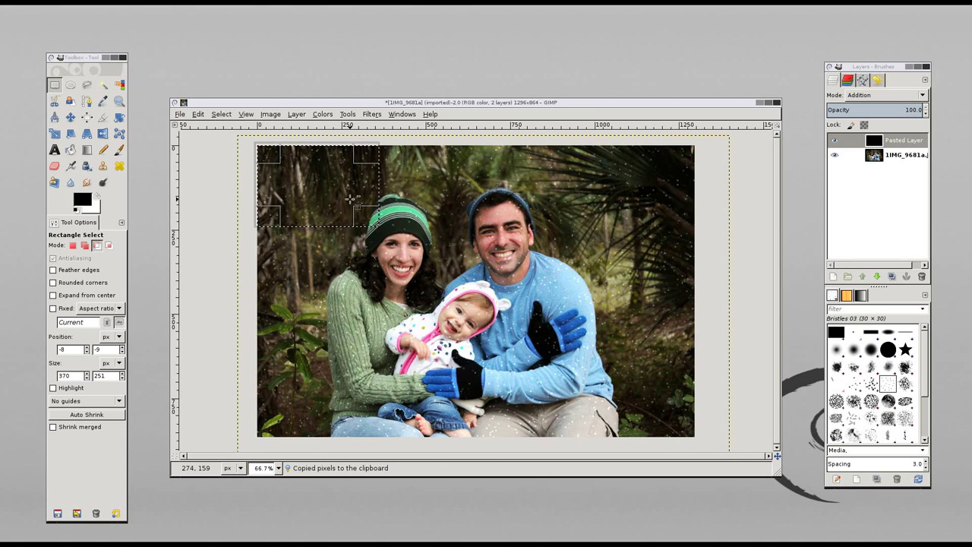
key("ctrl+v")
right_click(898, 142)
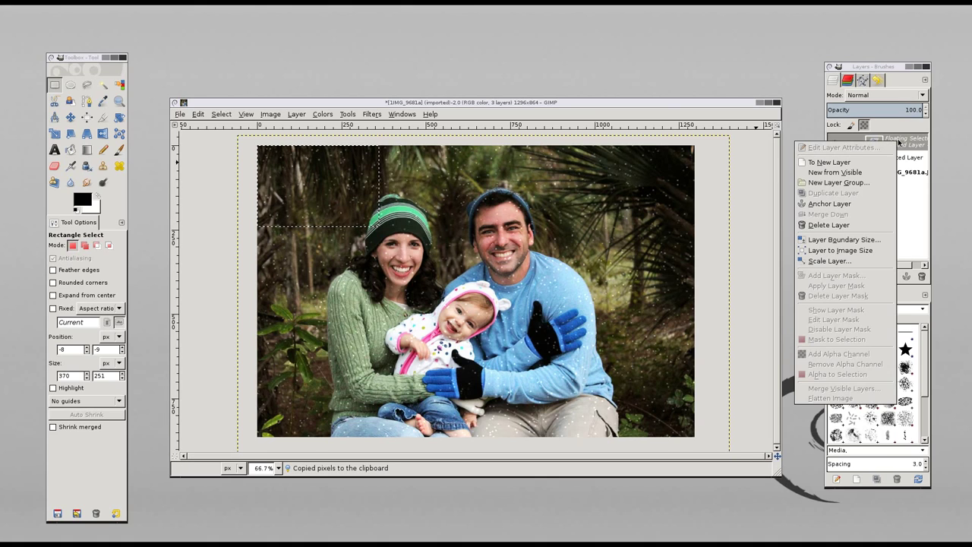
left_click(864, 162)
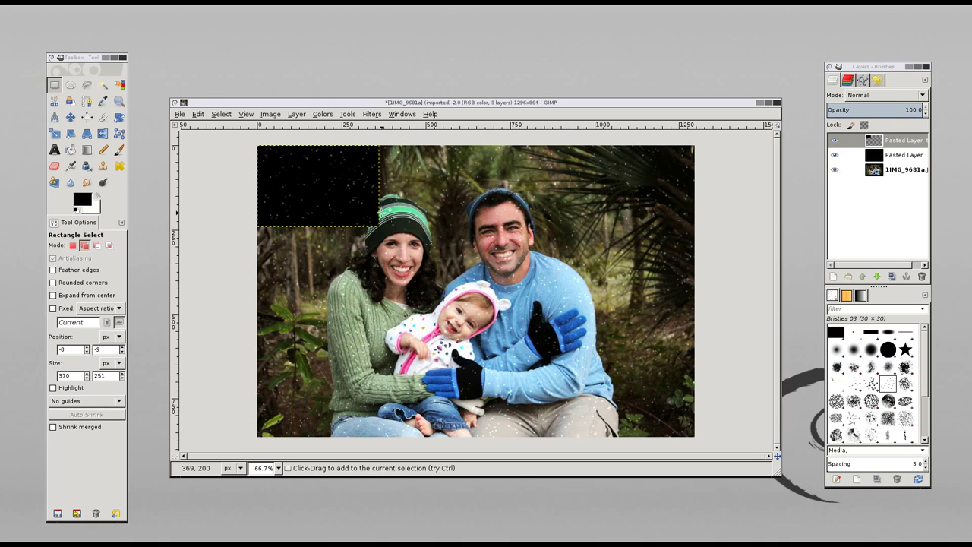
key("shift+t")
left_click(379, 216)
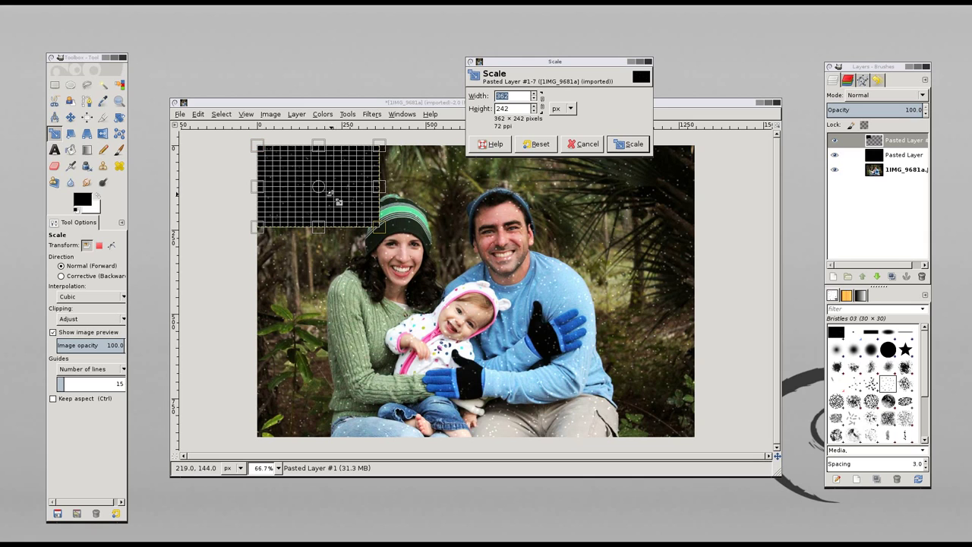
Stretch the second snow patch across the whole photo and switch its mode to Addition.
left_click_drag(368, 213, 687, 425)
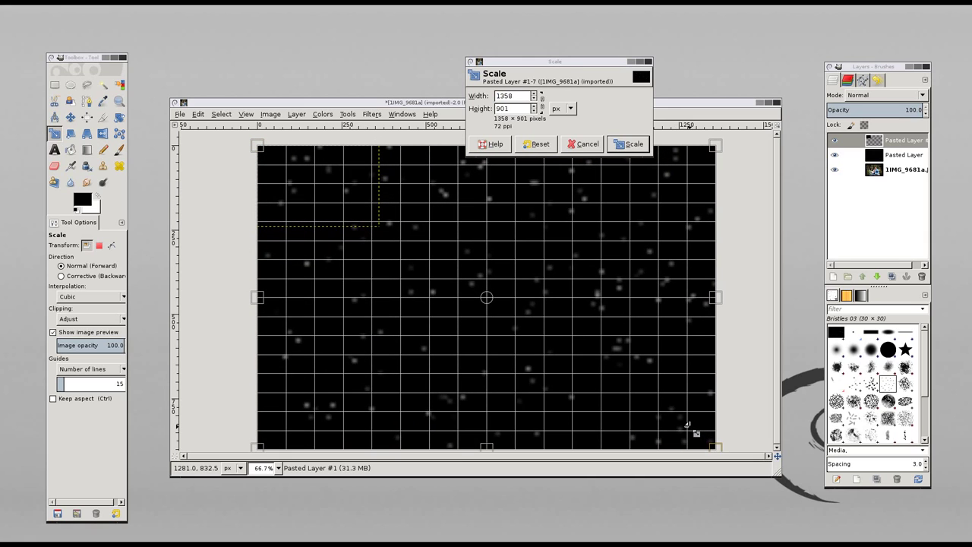
left_click(634, 144)
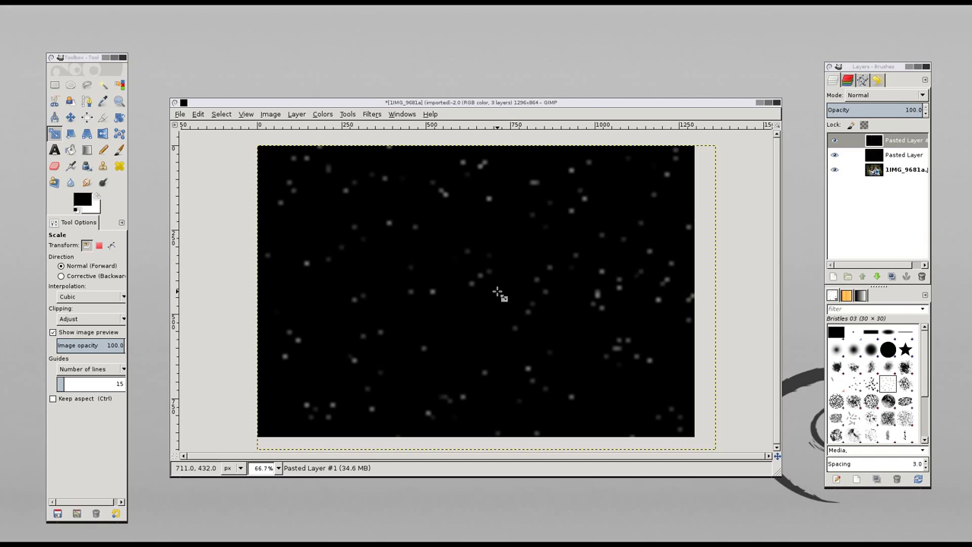
left_click(889, 95)
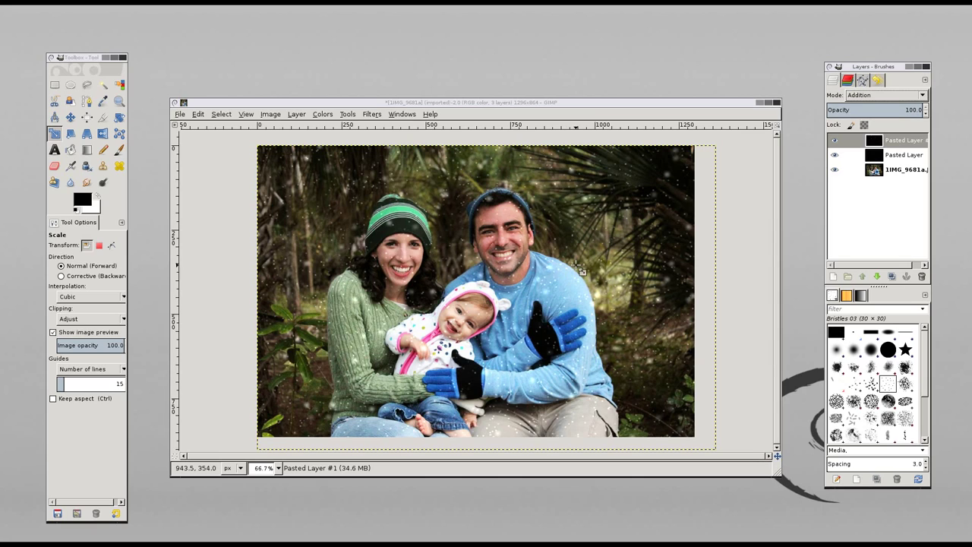
Copy a top-left corner of the snow and paste it as a new layer.
left_click(55, 84)
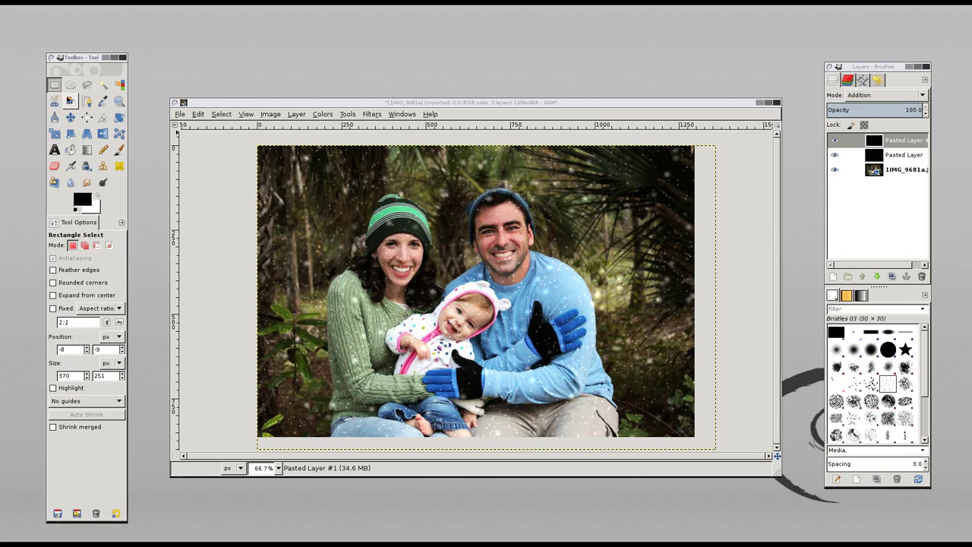
left_click_drag(252, 154, 362, 236)
key("ctrl+c")
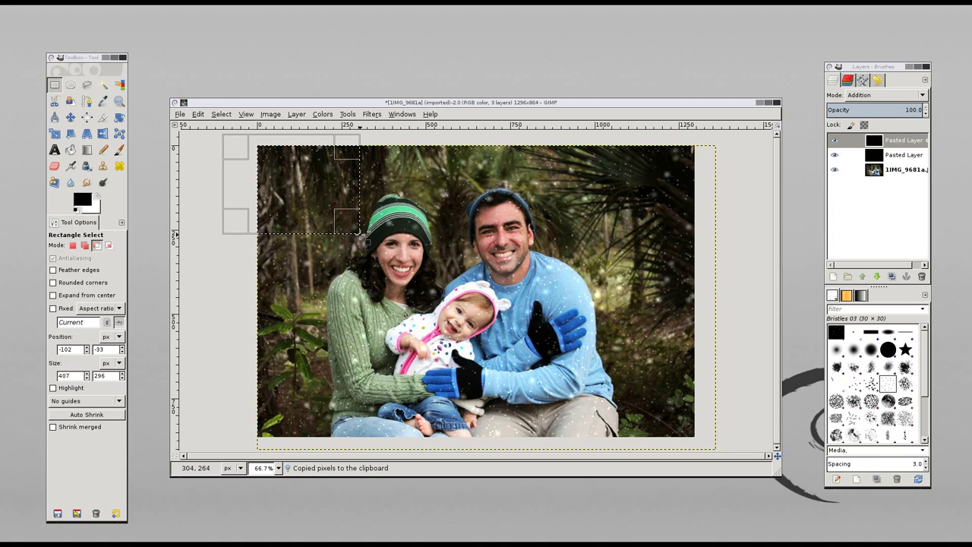
key("ctrl+v")
right_click(903, 142)
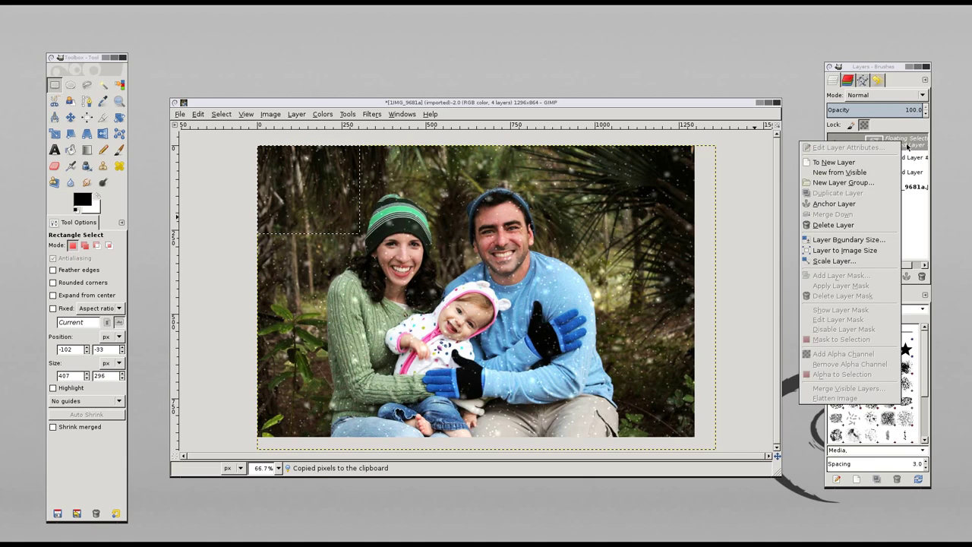
left_click(852, 163)
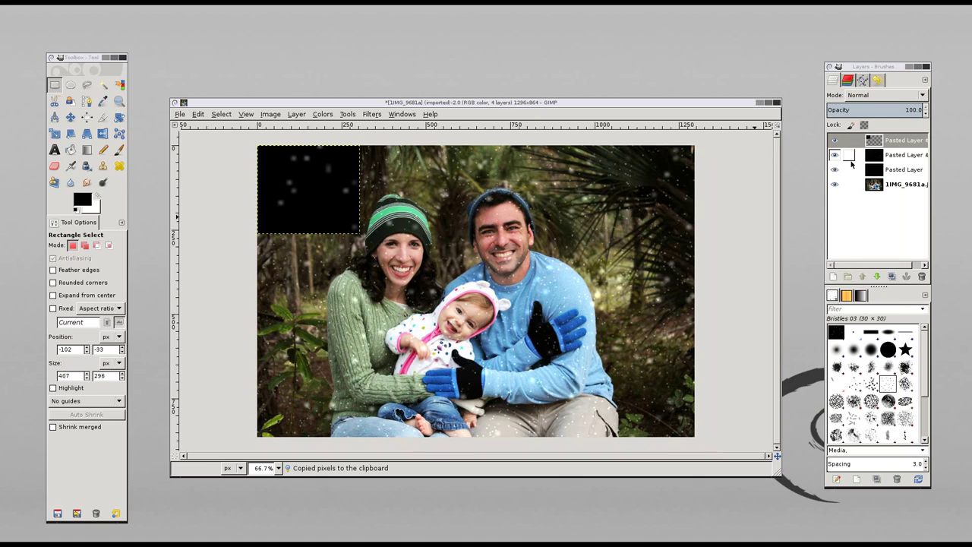
Scale the new snow patch to 1444×925 so it covers the whole image.
key("shift+t")
left_click(321, 197)
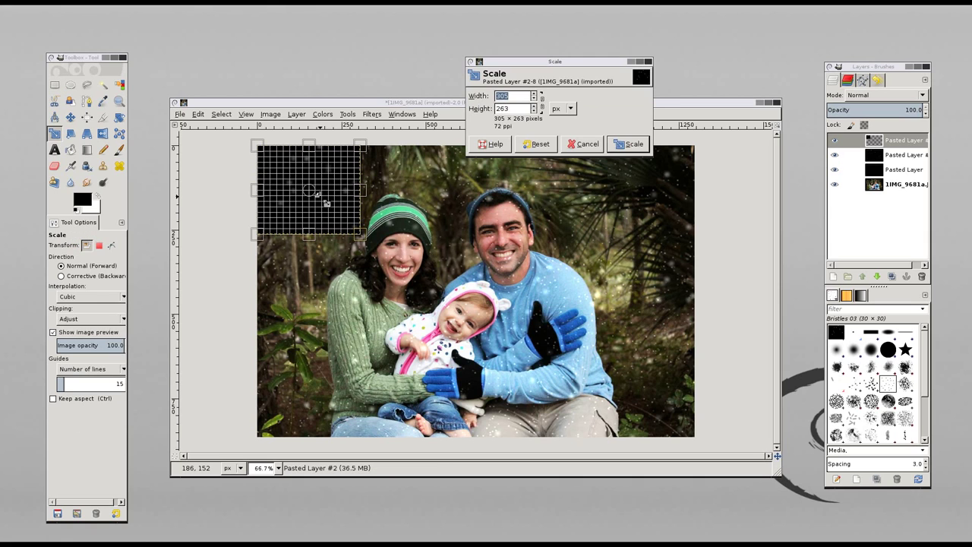
left_click_drag(320, 202, 711, 428)
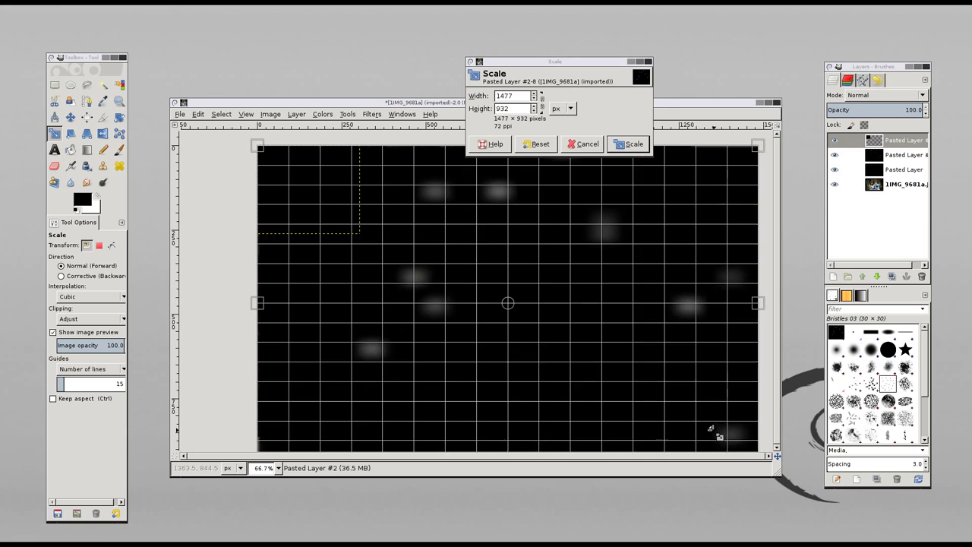
left_click(630, 145)
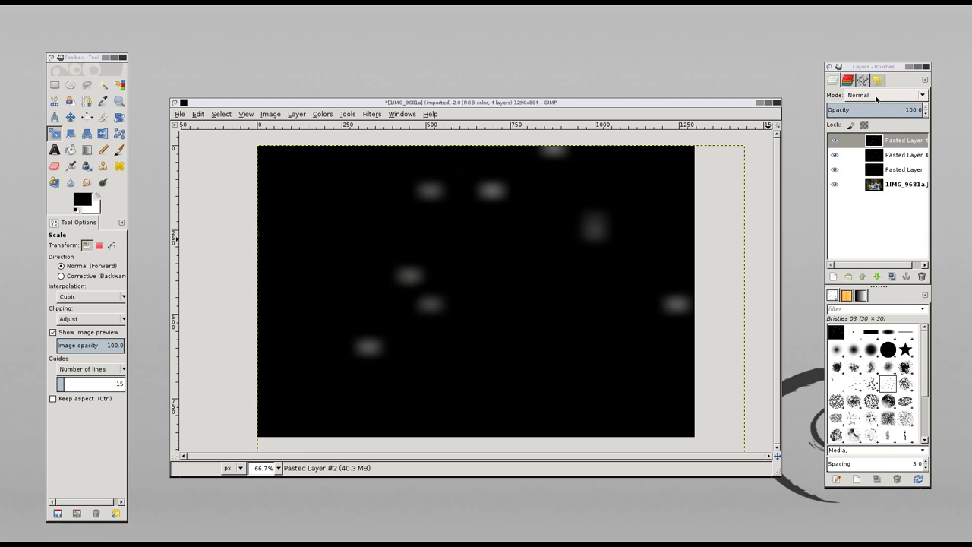
Set the third, enlarged snow layer's mode to Addition.
left_click(876, 98)
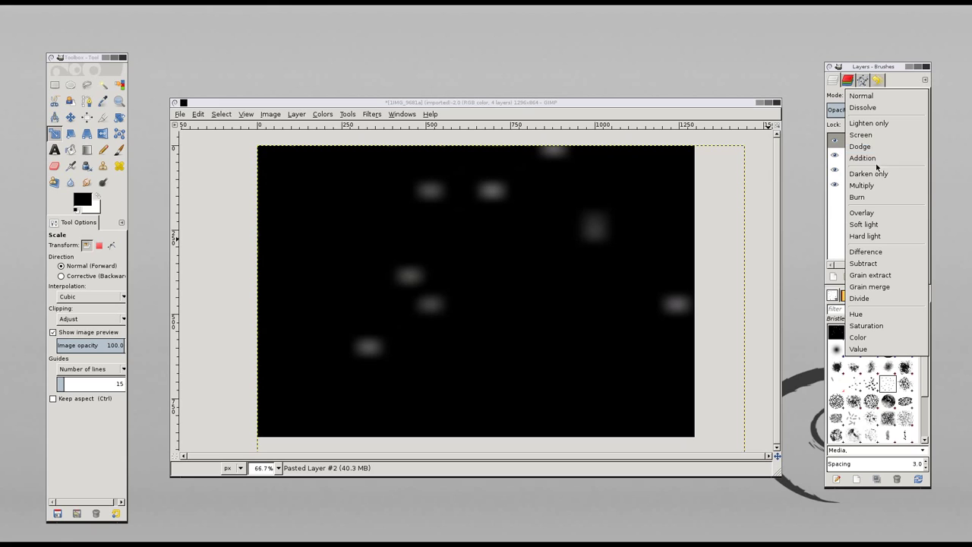
left_click(877, 158)
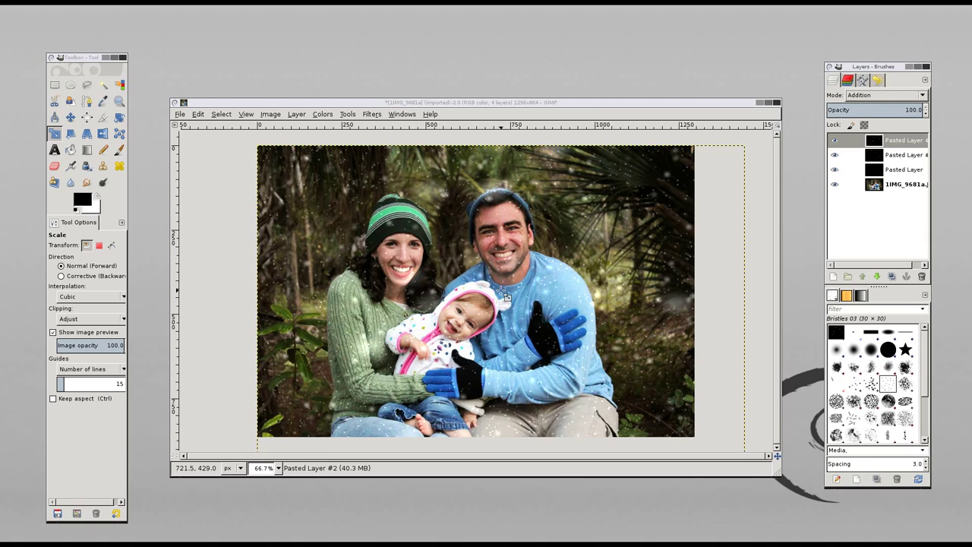
Merge the snow layers down twice into one Pasted Layer, keeping Addition mode.
right_click(902, 142)
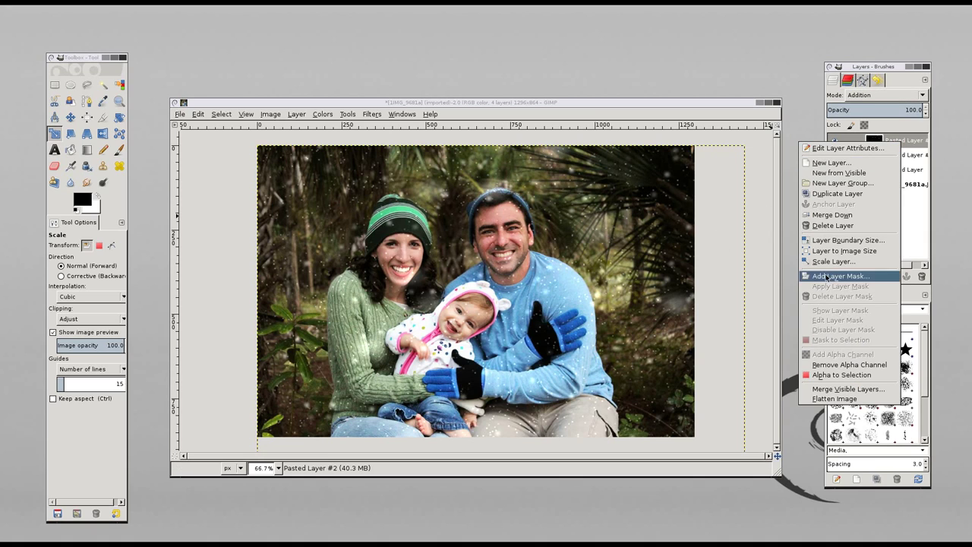
left_click(832, 215)
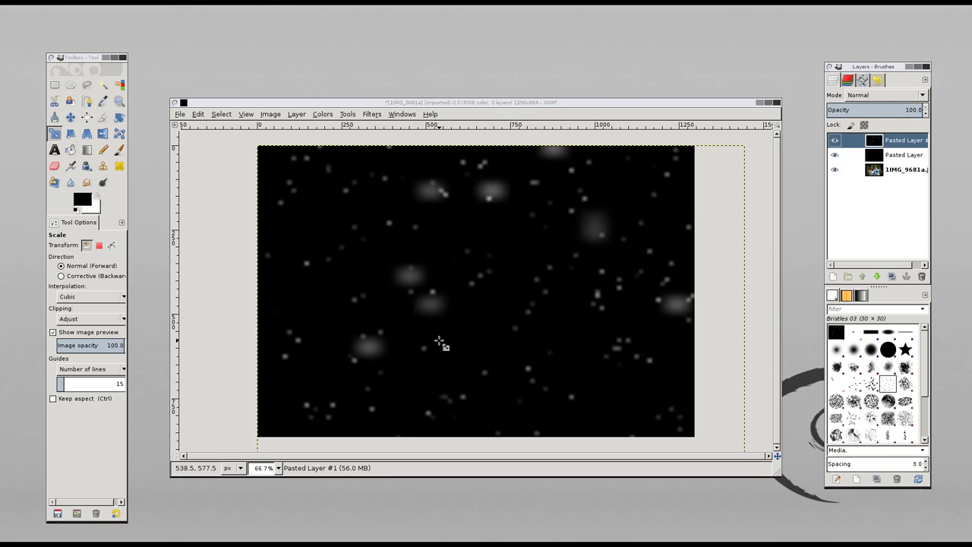
left_click(873, 95)
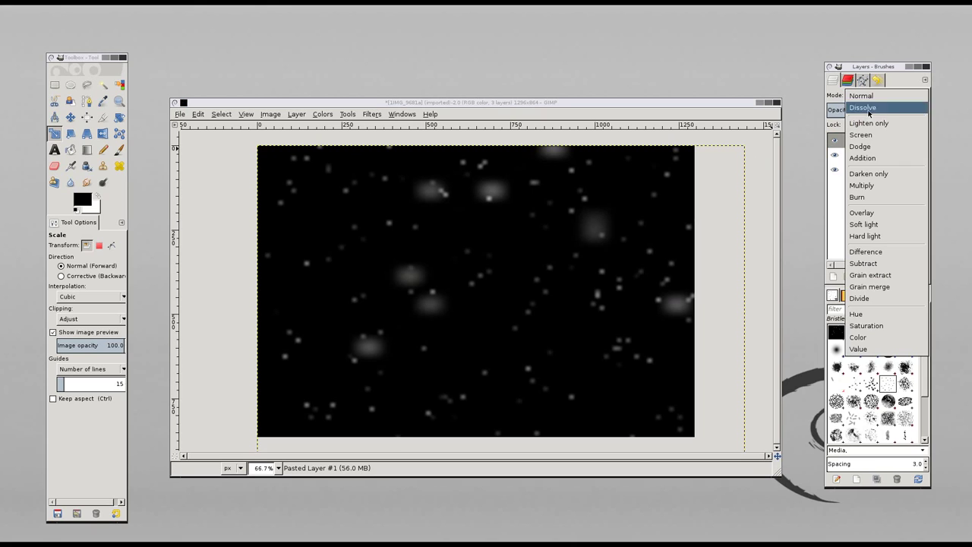
left_click(864, 158)
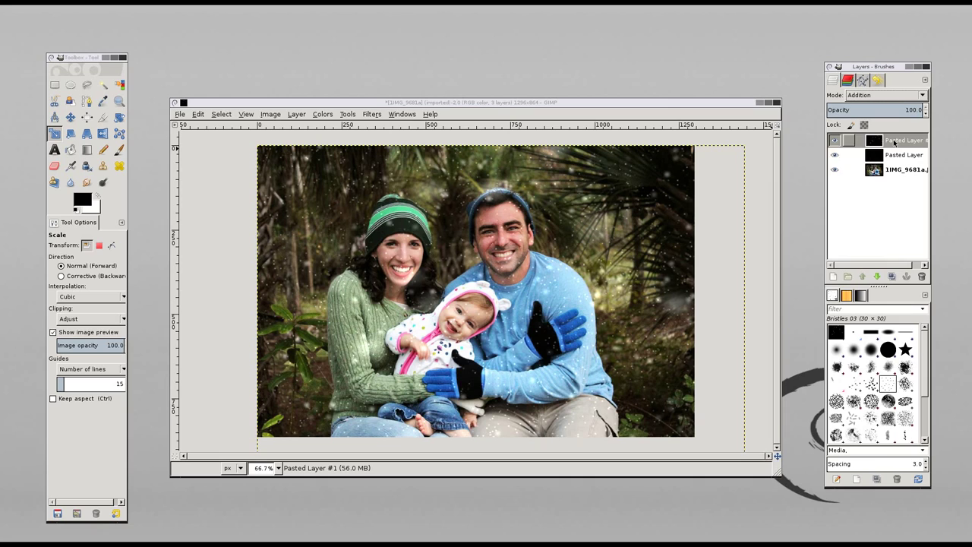
right_click(894, 142)
left_click(858, 217)
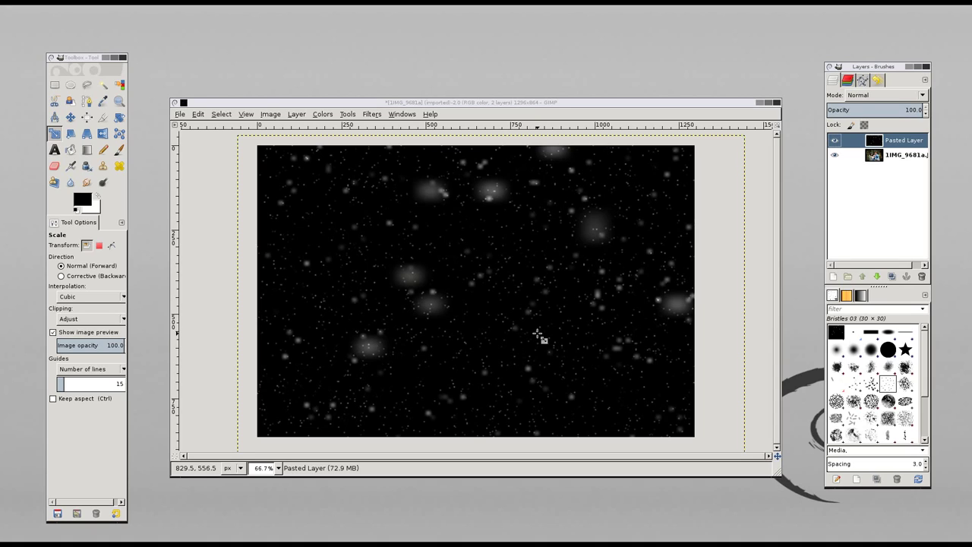
left_click(882, 95)
Set the merged snow layer to Addition and select the Eraser with Bristles 03 at size 20.
left_click(881, 158)
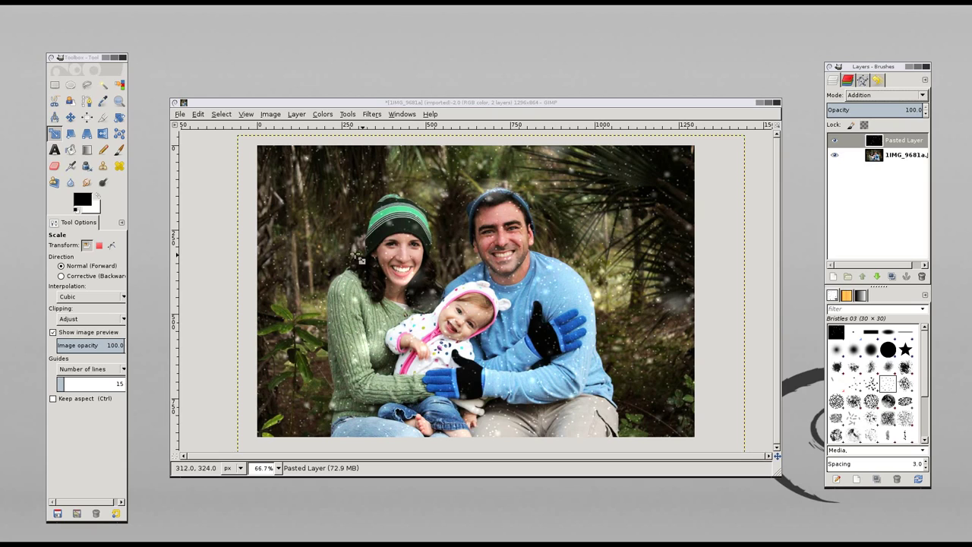
left_click(55, 167)
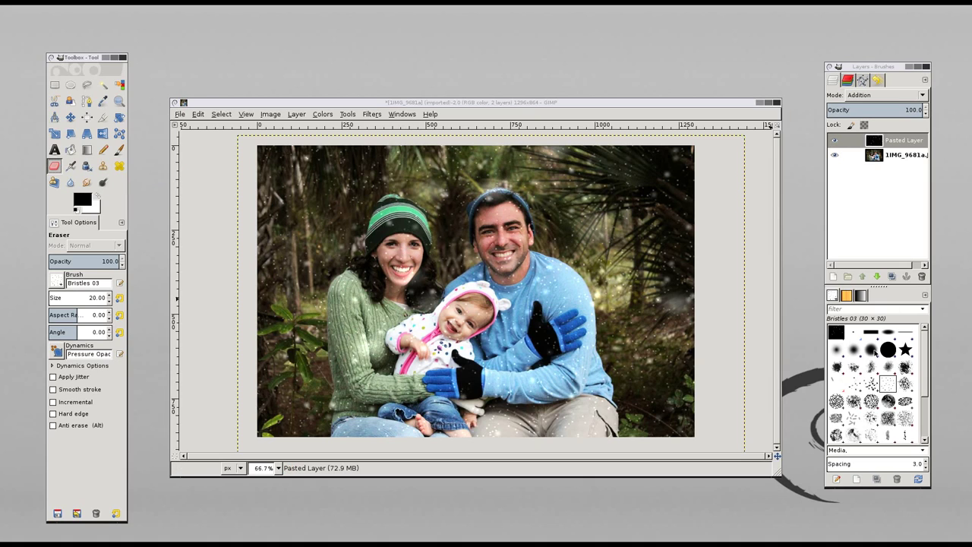
Set up a large Hardness 075 eraser and start clearing snow from the woman's face.
left_click(873, 350)
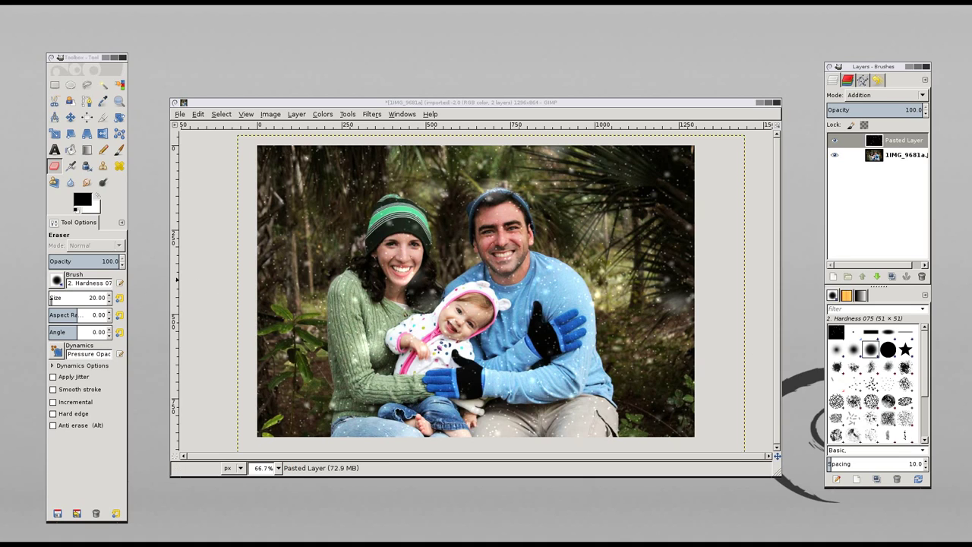
mouse_move(50, 297)
left_mouse_down()
mouse_move(59, 301)
mouse_move(30, 304)
left_mouse_up()
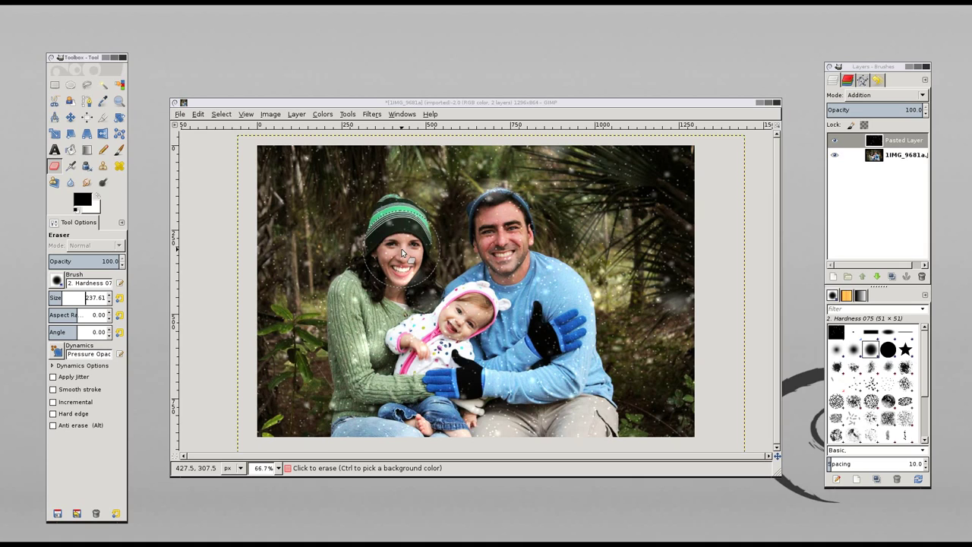
mouse_move(402, 253)
left_mouse_down()
mouse_move(397, 264)
mouse_move(415, 250)
left_mouse_up()
Shrink the eraser slightly and wipe the snow off the woman's, baby's and man's faces.
key("bracketleft")
key("bracketleft")
key("bracketleft")
key("bracketleft")
key("bracketleft")
key("bracketleft")
key("bracketleft")
key("bracketleft")
key("bracketleft")
key("bracketleft")
key("bracketleft")
key("bracketleft")
key("bracketleft")
key("bracketleft")
key("bracketleft")
key("bracketleft")
key("bracketleft")
key("bracketleft")
key("bracketleft")
key("bracketleft")
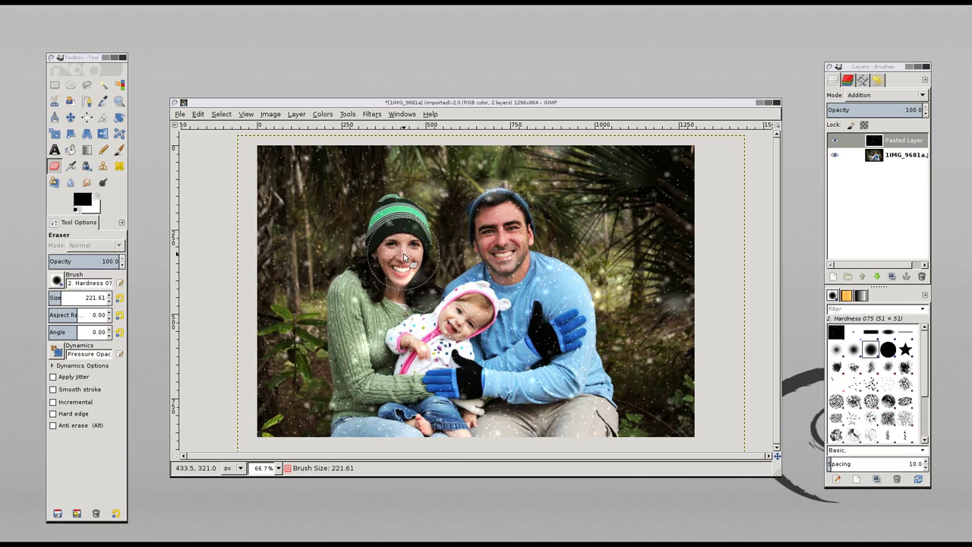
key("bracketleft")
key("bracketleft")
key("bracketleft")
key("bracketleft")
key("bracketleft")
key("bracketleft")
key("bracketleft")
key("bracketleft")
key("bracketleft")
key("bracketleft")
key("bracketleft")
key("bracketleft")
key("bracketleft")
key("bracketleft")
key("bracketleft")
key("bracketleft")
key("bracketleft")
key("bracketleft")
key("bracketleft")
key("bracketleft")
key("bracketleft")
key("bracketleft")
key("bracketleft")
key("bracketleft")
key("bracketleft")
key("bracketleft")
key("bracketleft")
key("bracketleft")
key("bracketleft")
key("bracketleft")
key("bracketleft")
key("bracketleft")
key("bracketleft")
key("bracketleft")
key("bracketleft")
key("bracketleft")
key("bracketleft")
key("bracketleft")
key("bracketleft")
key("bracketleft")
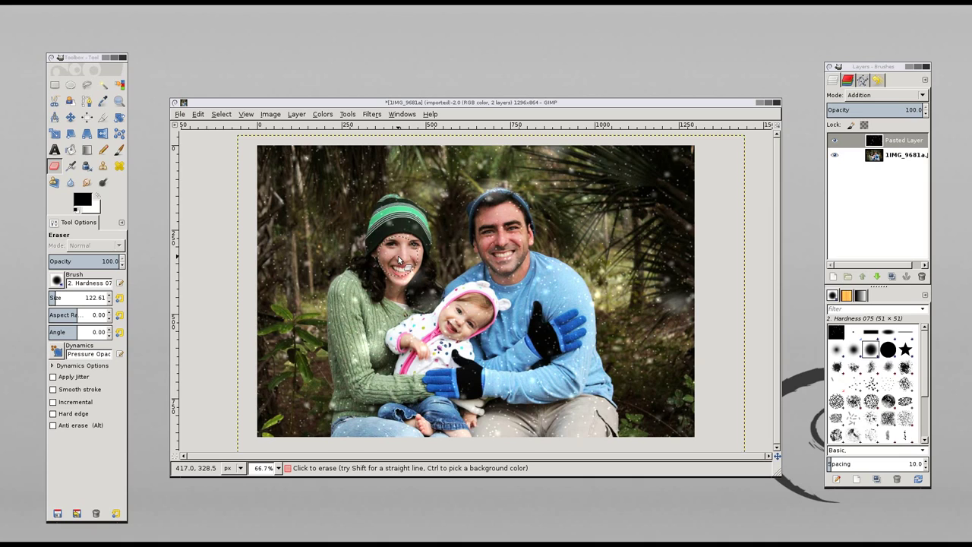
mouse_move(401, 249)
left_mouse_down()
mouse_move(414, 266)
mouse_move(402, 276)
mouse_move(411, 278)
left_mouse_up()
mouse_move(446, 307)
left_mouse_down()
mouse_move(467, 327)
mouse_move(477, 323)
mouse_move(466, 315)
mouse_move(471, 332)
left_mouse_up()
mouse_move(495, 250)
left_mouse_down()
mouse_move(599, 267)
mouse_move(514, 248)
mouse_move(509, 220)
mouse_move(510, 228)
mouse_move(492, 227)
mouse_move(504, 256)
left_mouse_up()
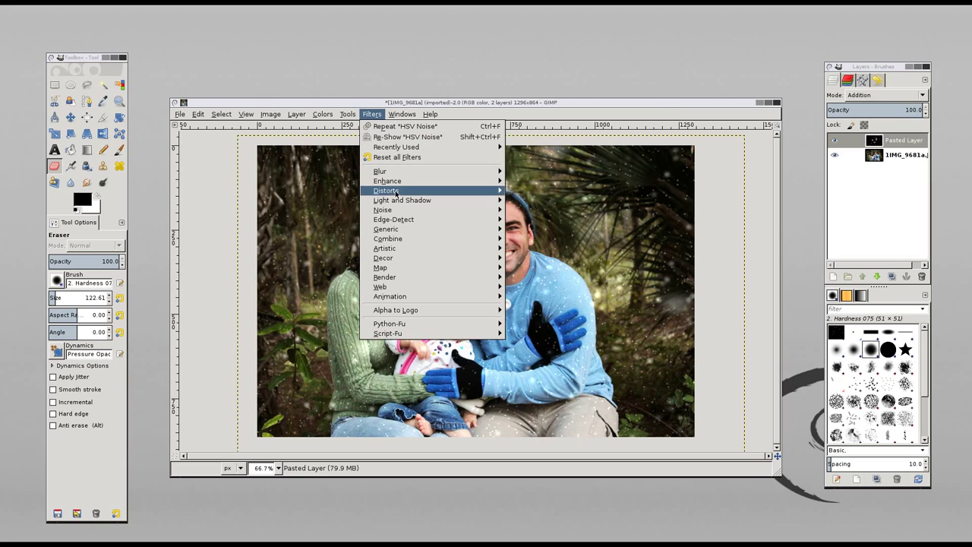
Open Motion Blur and set its angle to 45°.
mouse_move(400, 177)
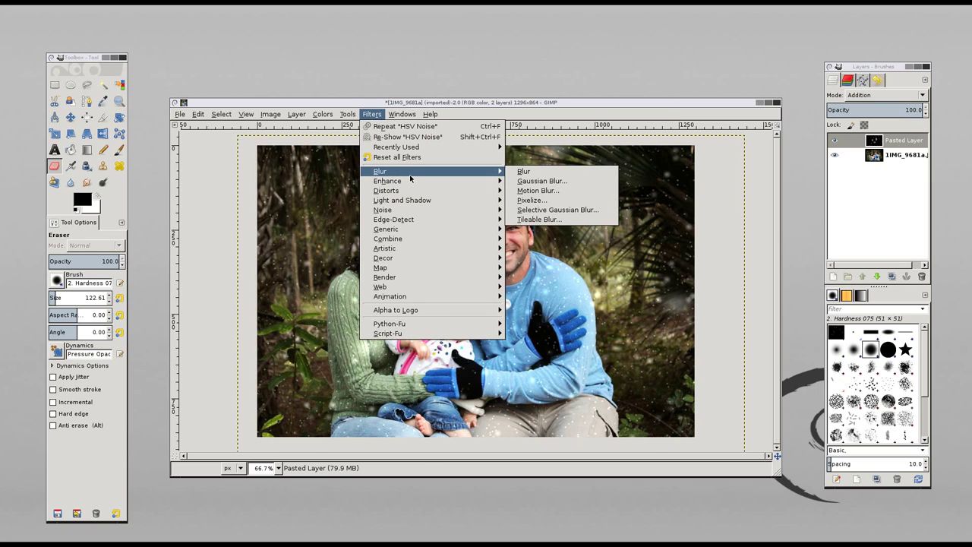
left_click(553, 195)
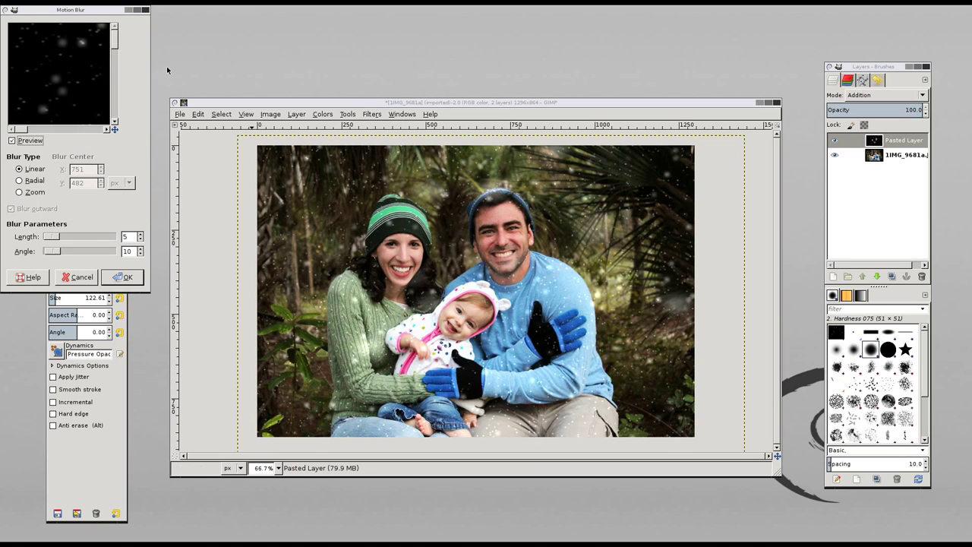
left_click_drag(61, 15, 644, 140)
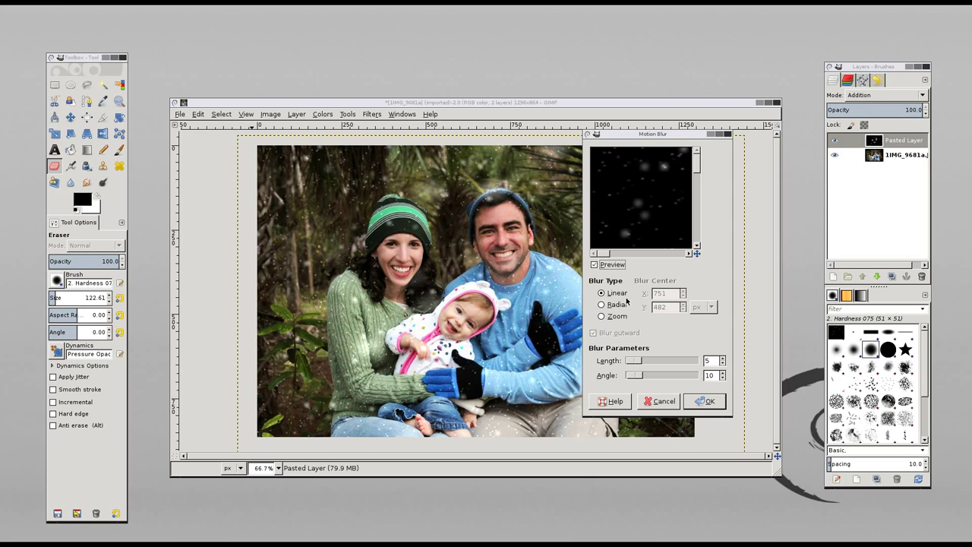
left_click(669, 374)
type("75")
key("Return")
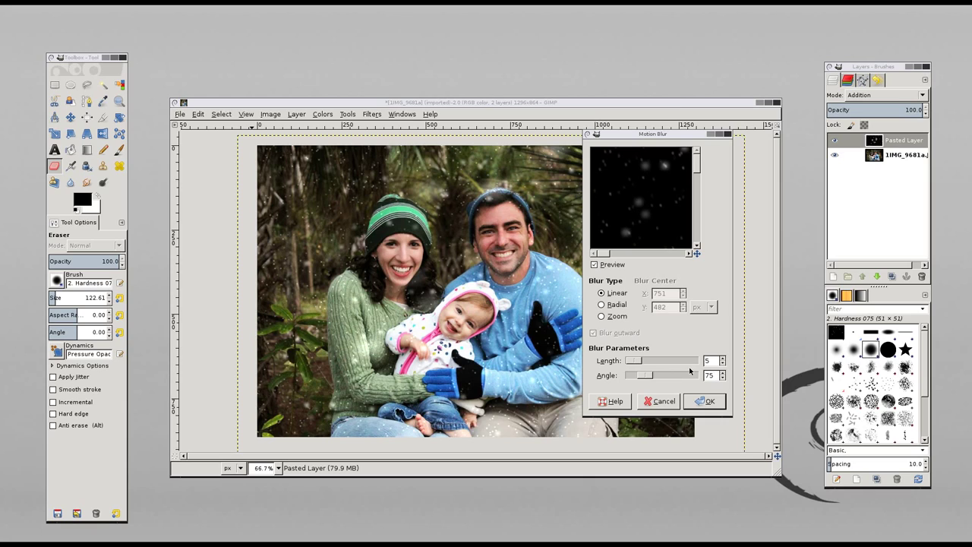
key("BackSpace")
key("BackSpace")
type("45")
key("Return")
Set the blur length to 10 and apply the motion blur to the snow.
left_click(680, 358)
type("10")
key("Return")
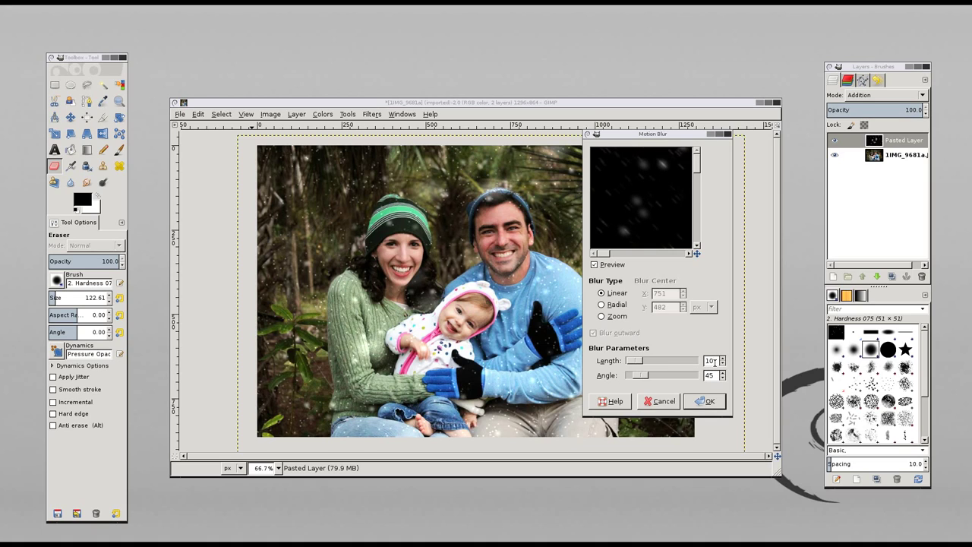
left_click(705, 400)
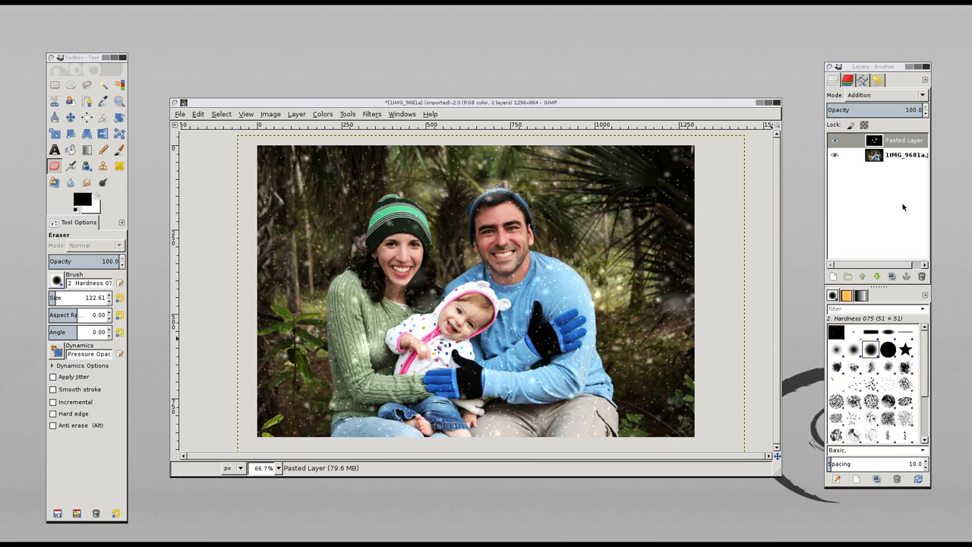
left_click(902, 155)
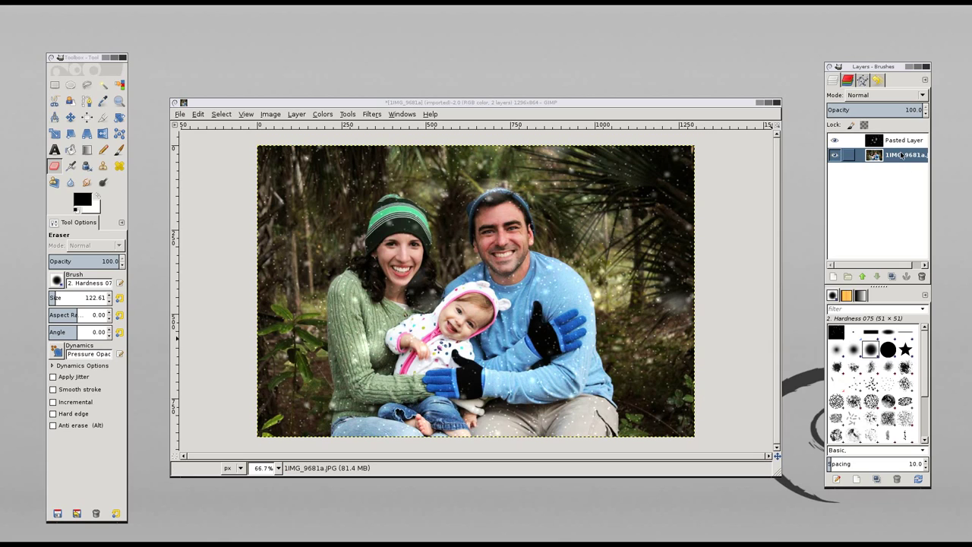